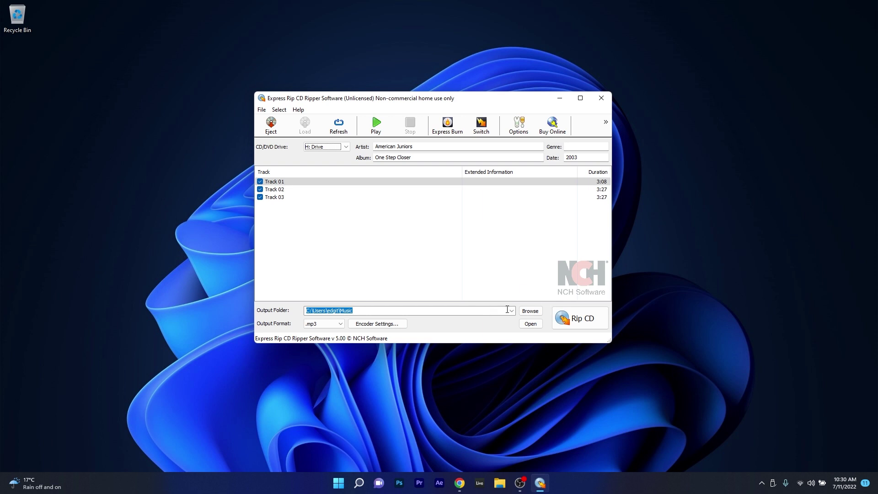
Keep the Music folder as output, with MP3 format at 224 kbps encoder bitrate.
left_click(530, 310)
left_click(611, 346)
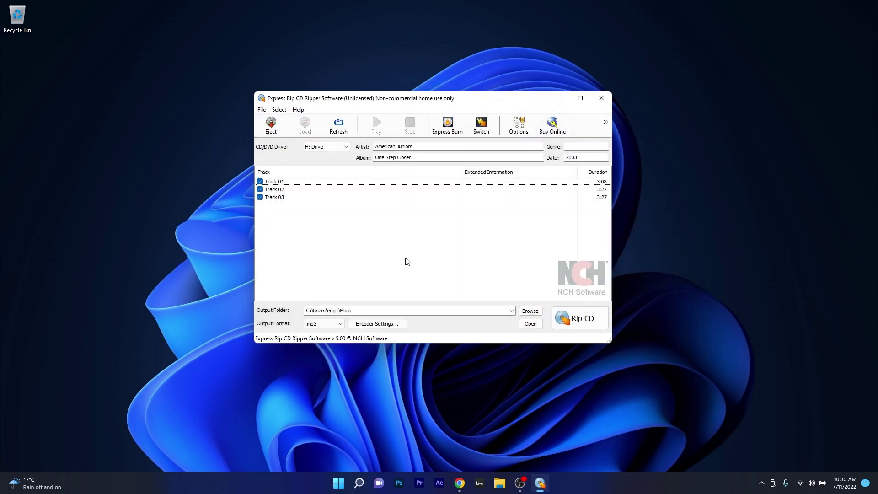
left_click(325, 323)
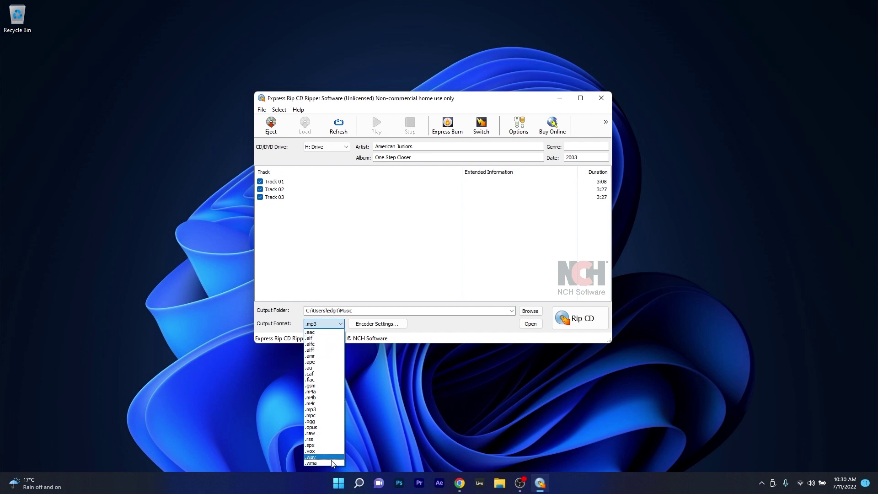
left_click(327, 409)
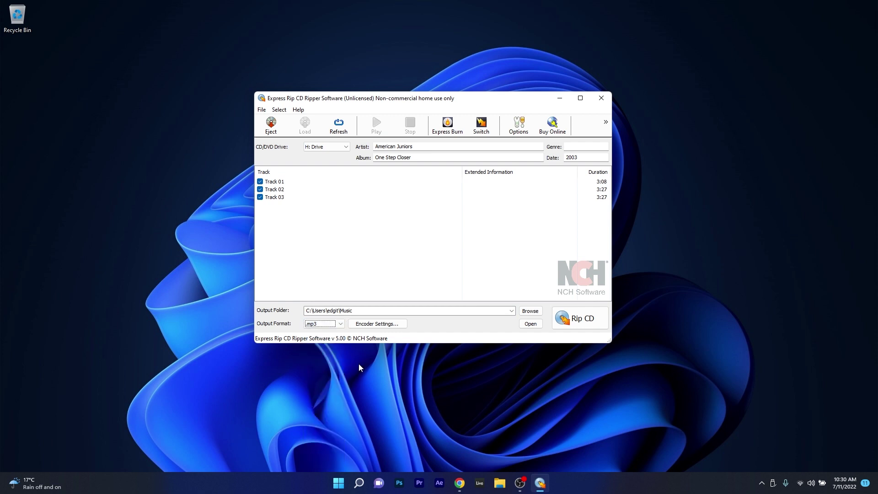
left_click(383, 326)
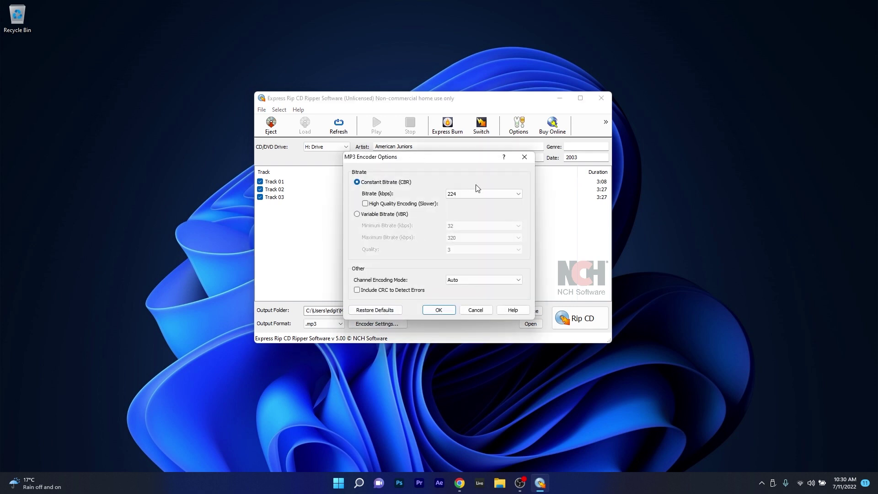
left_click(503, 195)
left_click(503, 195)
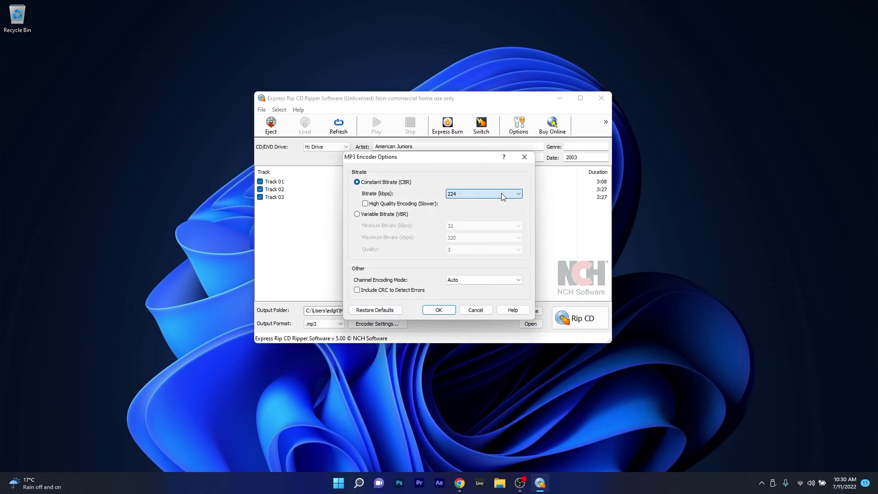
left_click(440, 310)
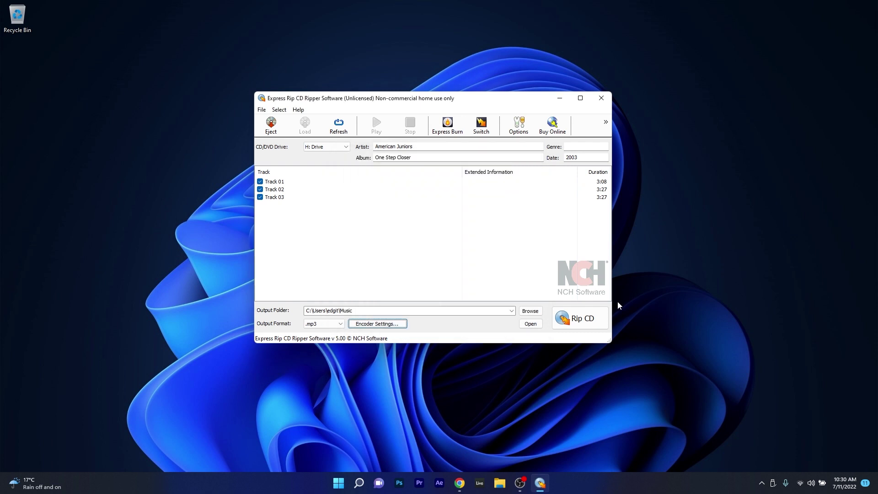
Start ripping the tracks, then rename Track 01 to 'Track Renamed'.
left_click(581, 320)
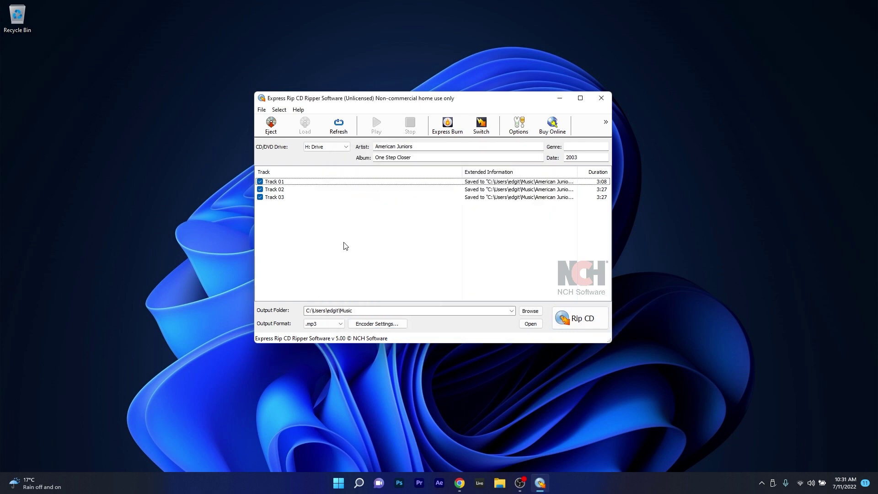
right_click(278, 185)
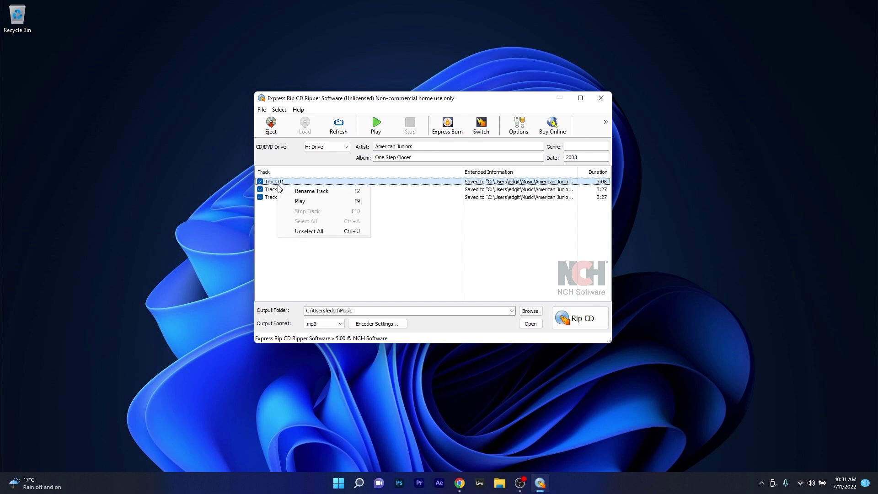
left_click(301, 191)
type("Track Renamed")
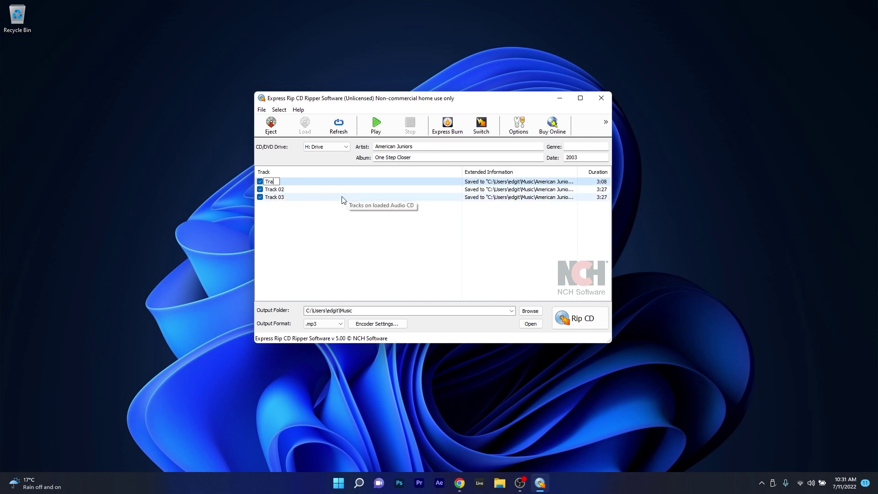
key("Tab")
Enter 'Artist' as the artist and 'Album' as the album name.
type("Artist")
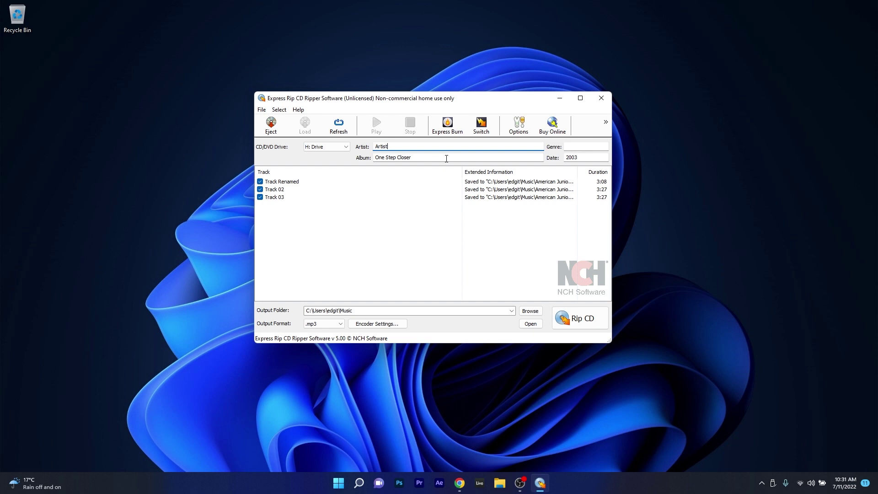
key("Tab")
type("Album")
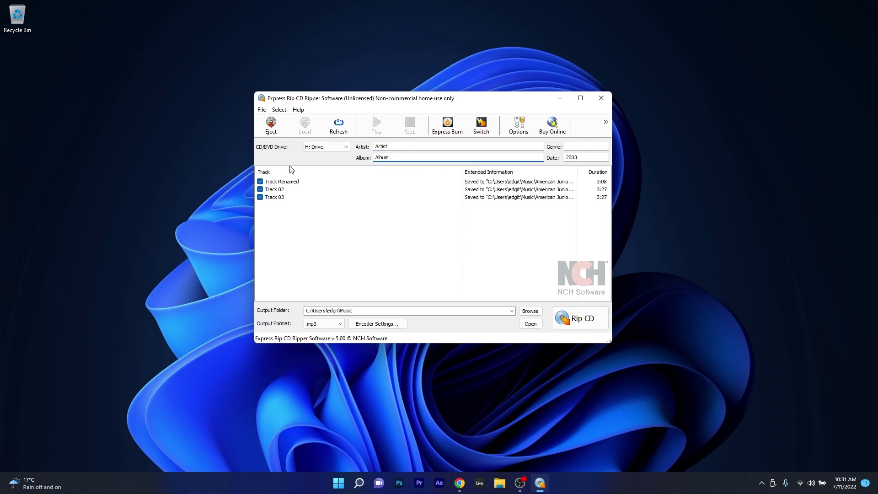
left_click(396, 258)
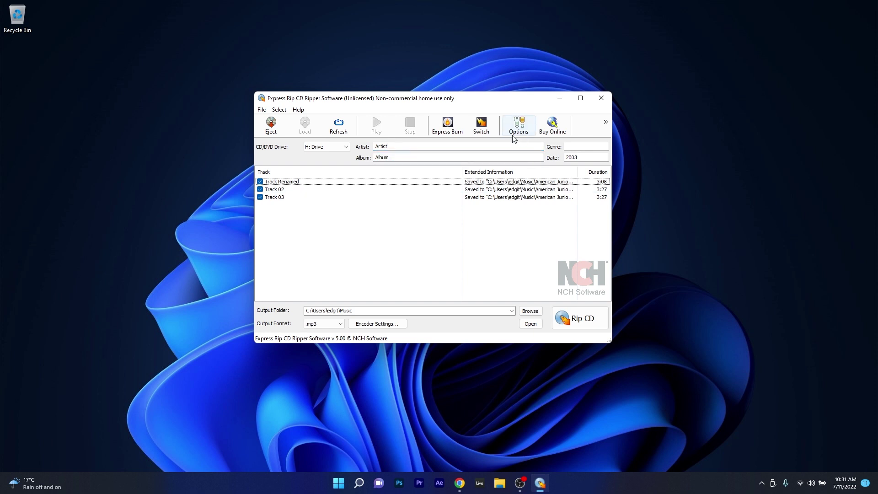
Review the Express Rip Options dialog and close it with OK.
left_click(528, 132)
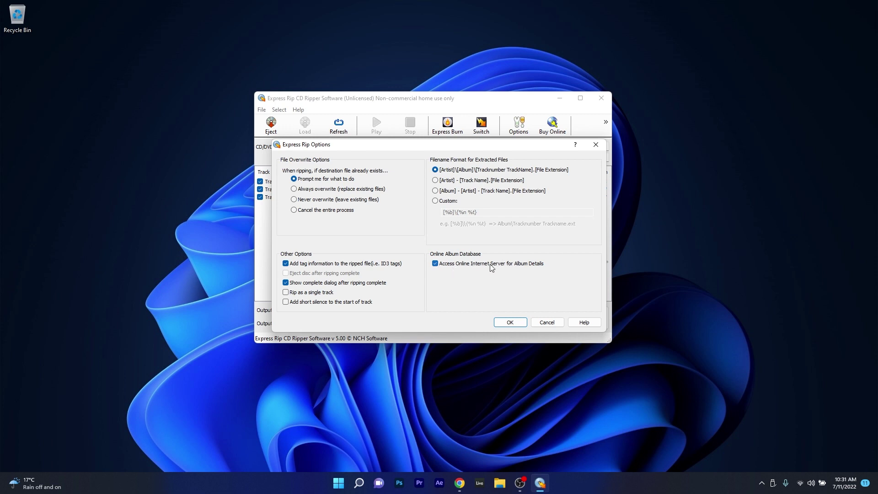
left_click(510, 321)
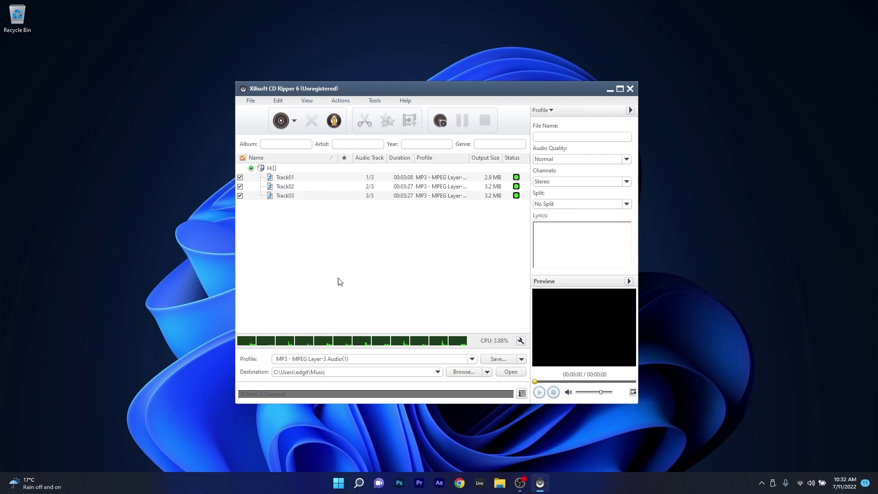
Browse the Profile format list, leaving MP3 - MPEG Layer-3 Audio selected.
left_click(472, 358)
scroll(429, 291, "up", 1)
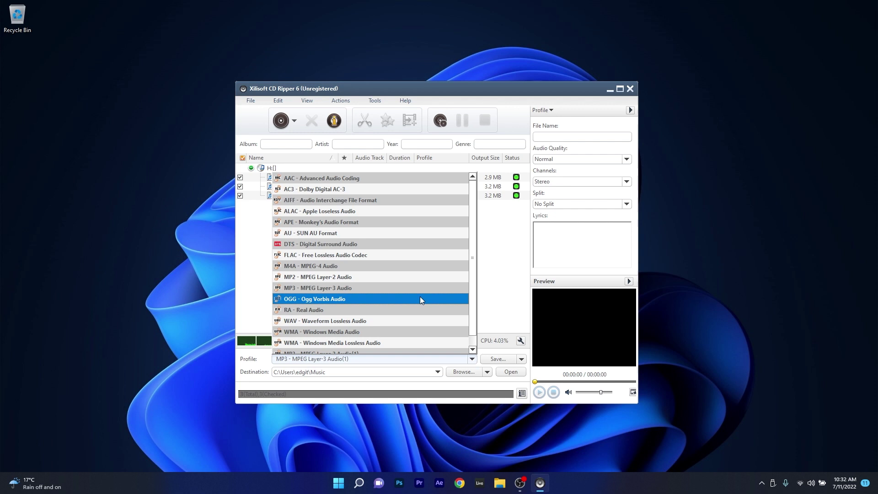
left_click(427, 277)
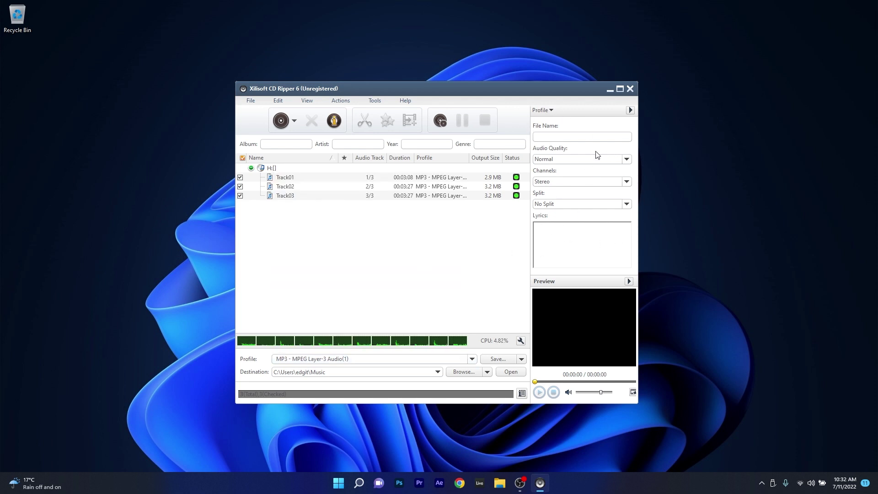
Rename Track01 to Track0122 and set its audio quality to High (Larger file size).
left_click(285, 178)
left_click(566, 138)
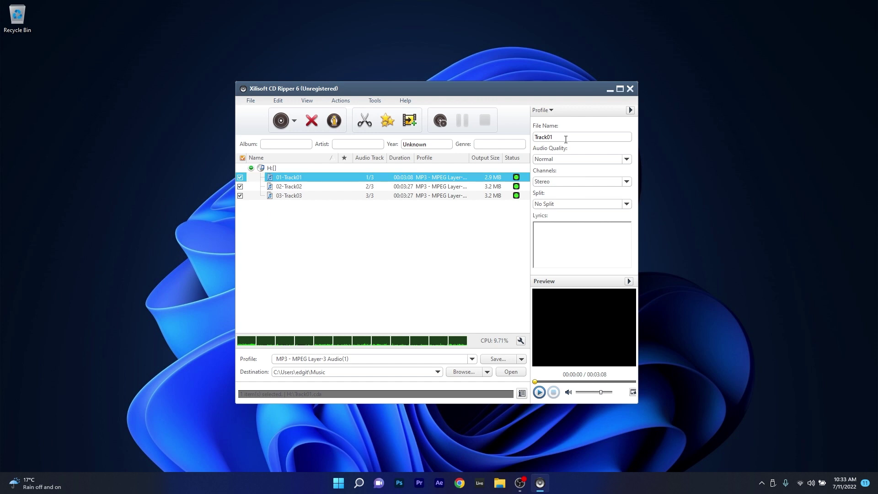
type("22")
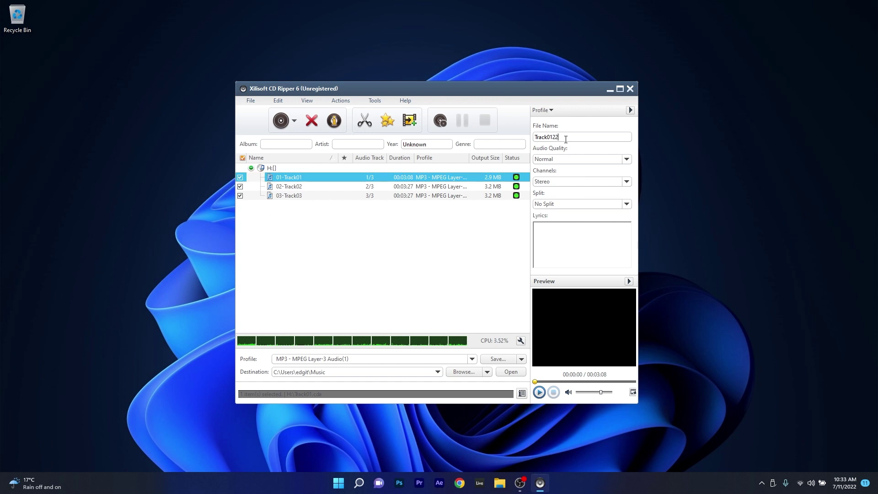
left_click(620, 165)
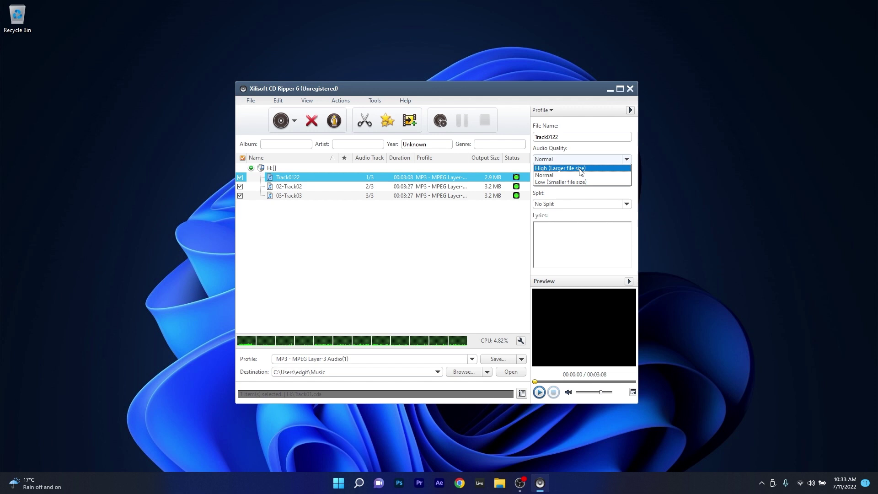
left_click(580, 169)
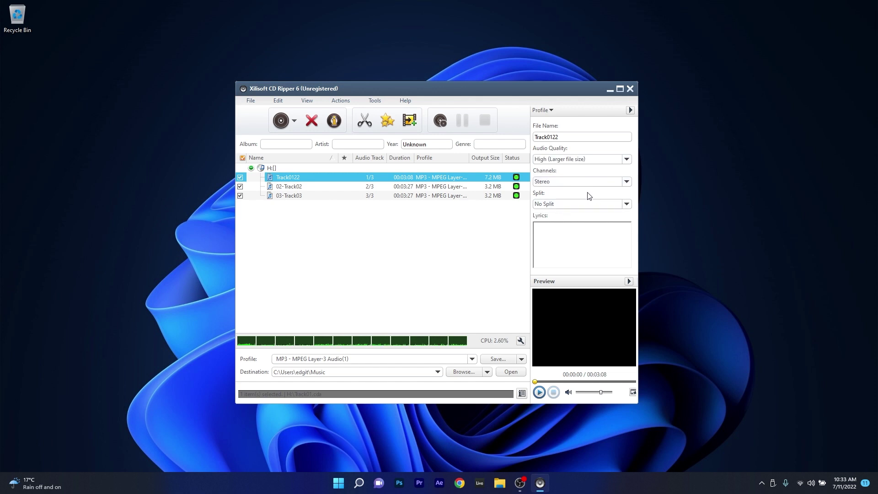
Trim a clip of Track0122 starting at about 43.5 s and add it to the list.
left_click(364, 122)
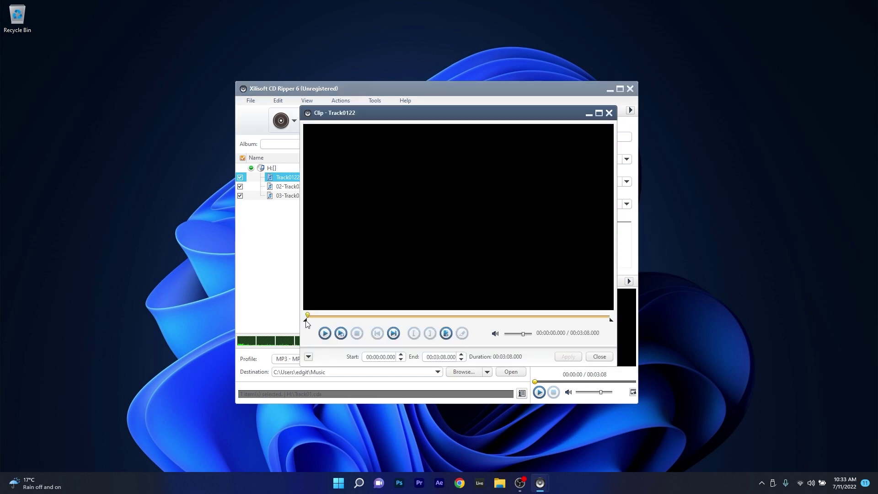
left_click_drag(306, 321, 383, 326)
left_click(568, 356)
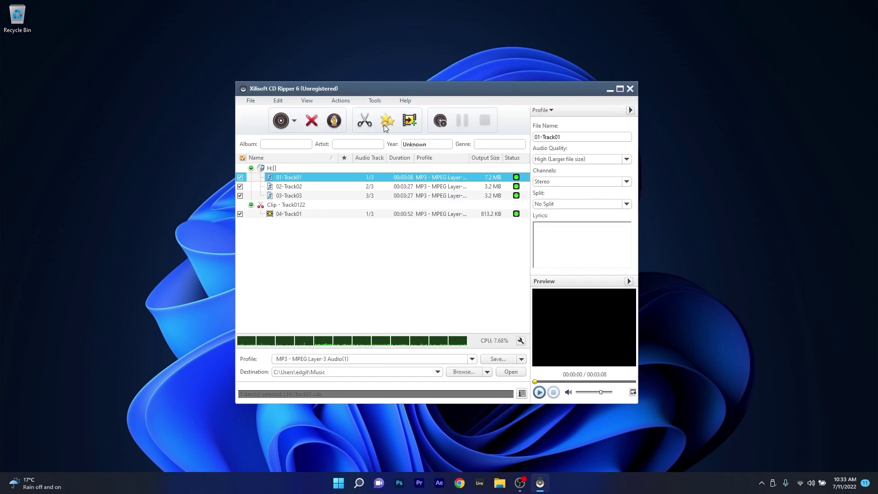
Try fade in at 45%, fade out, Normalize and Band Pass low/high pass effects on 01-Track01.
left_click(387, 121)
left_click(396, 173)
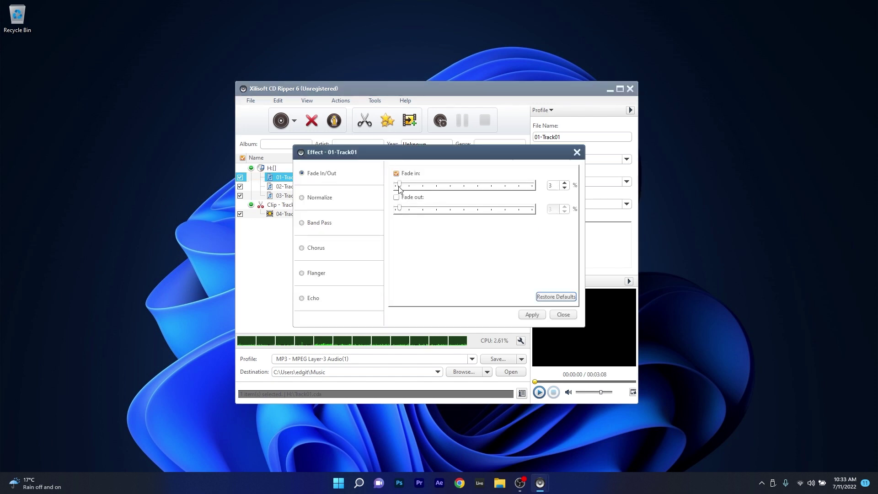
left_click_drag(399, 184, 443, 185)
left_click(396, 197)
left_click(324, 198)
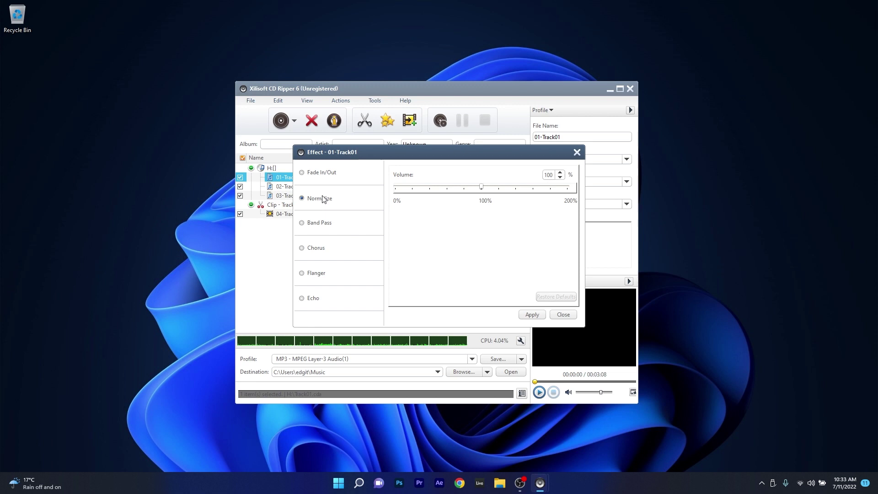
left_click(322, 224)
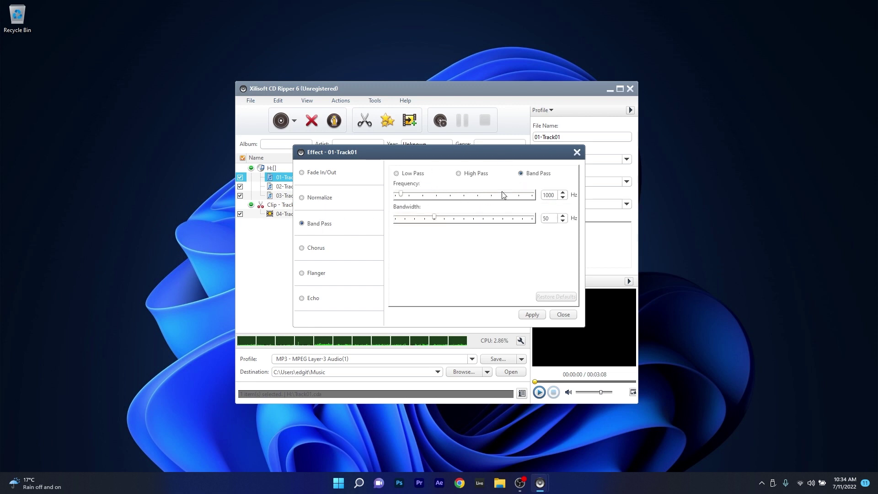
left_click(396, 174)
left_click(459, 173)
Compare Chorus, Flanger and Echo, then apply Chorus to 01-Track01.
left_click(321, 246)
left_click(315, 273)
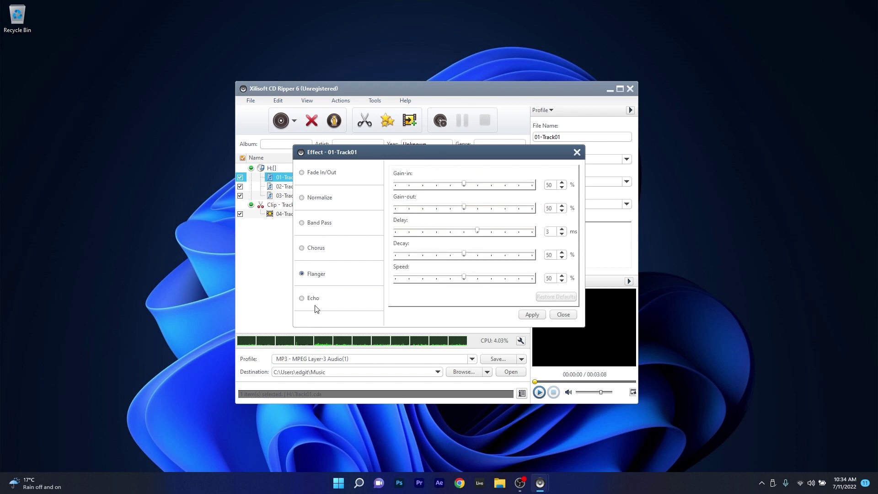
left_click(322, 298)
left_click(322, 277)
left_click(321, 245)
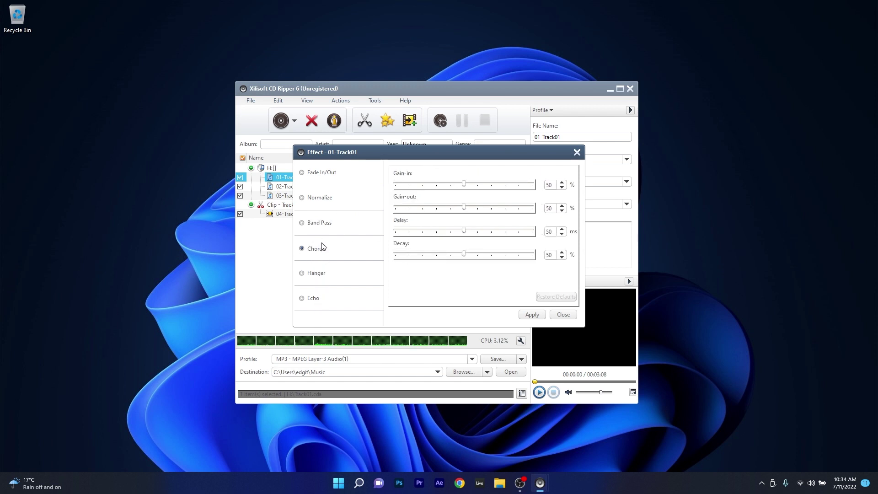
left_click(523, 314)
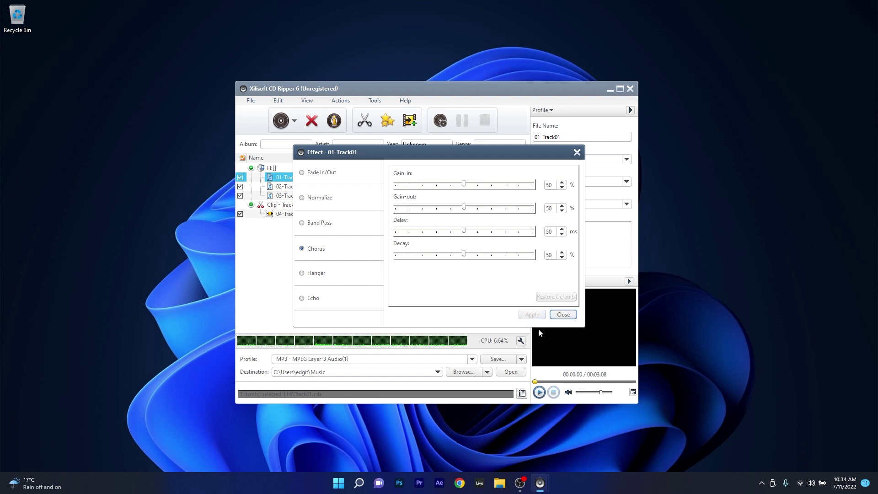
Close the Effect dialog, keep Music as the destination folder, and start ripping.
left_click(558, 314)
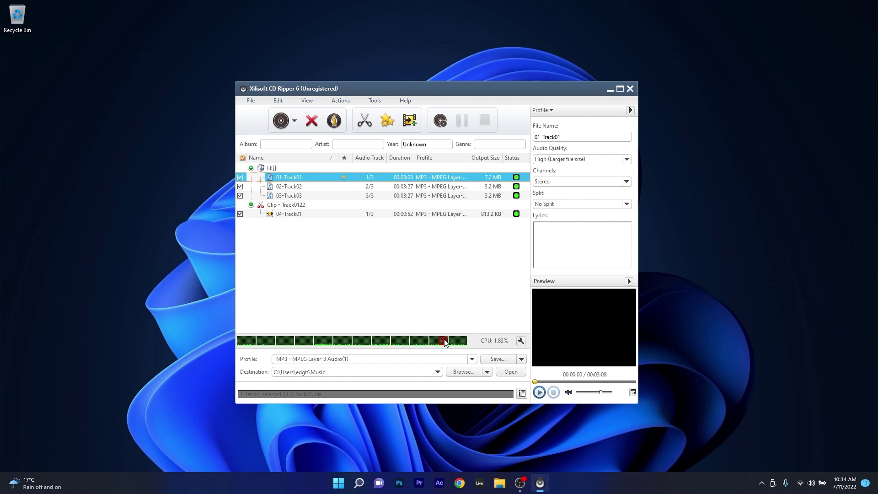
left_click(463, 373)
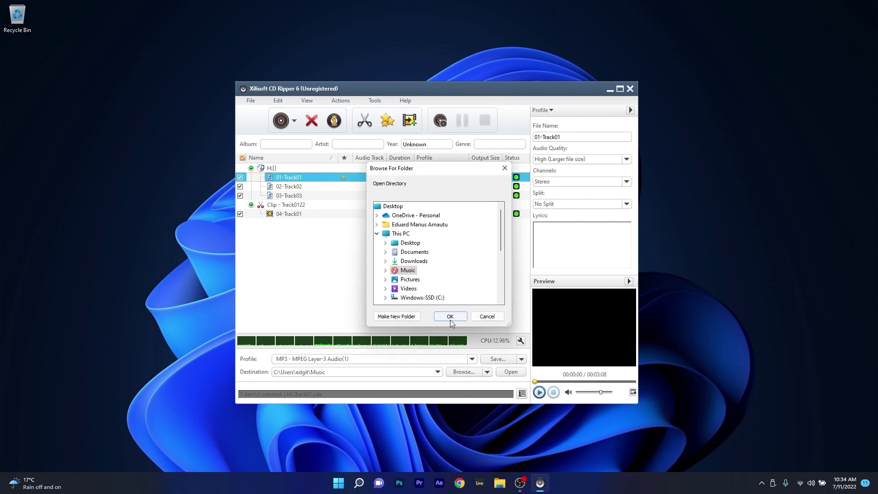
left_click(450, 319)
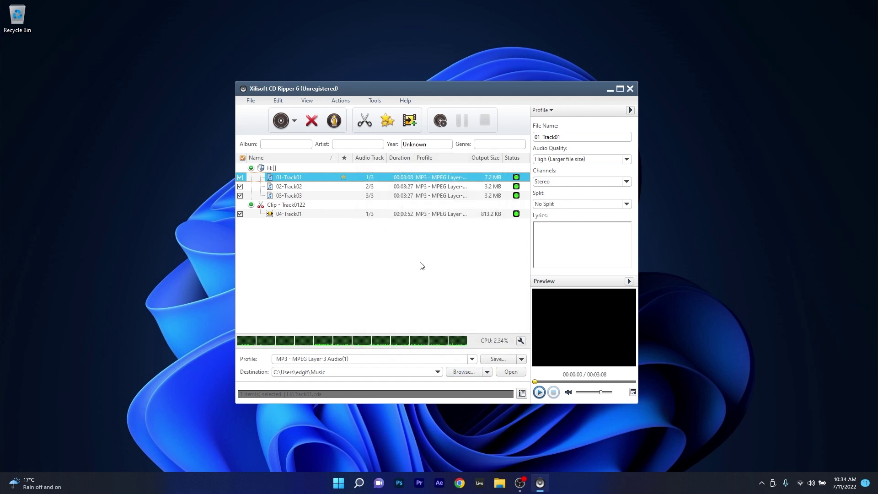
left_click(440, 123)
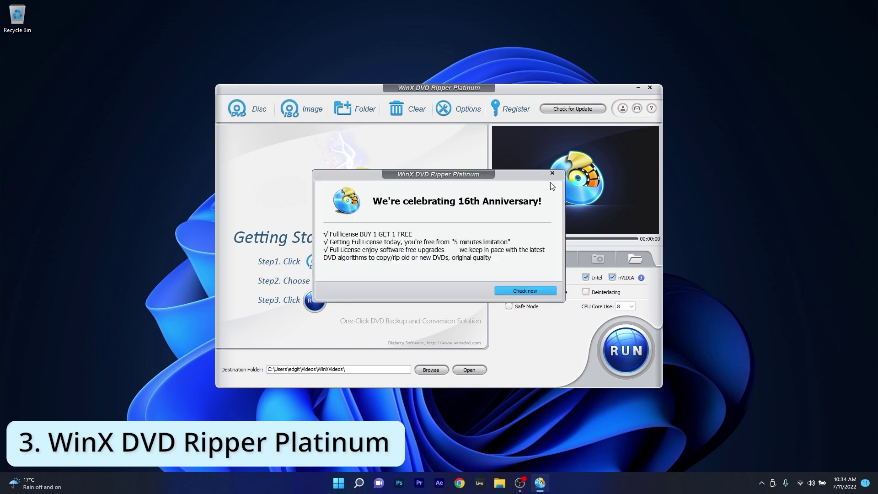
Dismiss the WinX DVD Ripper 16th Anniversary promotion popup.
left_click(552, 174)
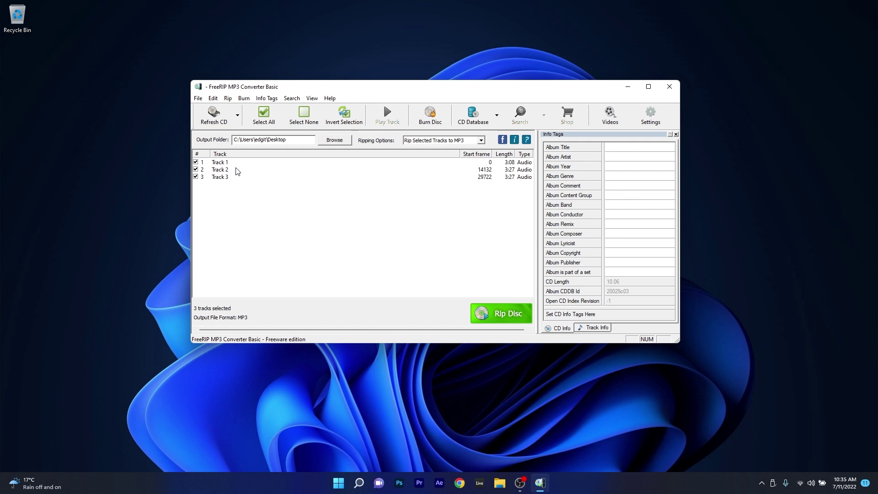
Select Track 1 and view the Ripping Options format list.
left_click(230, 163)
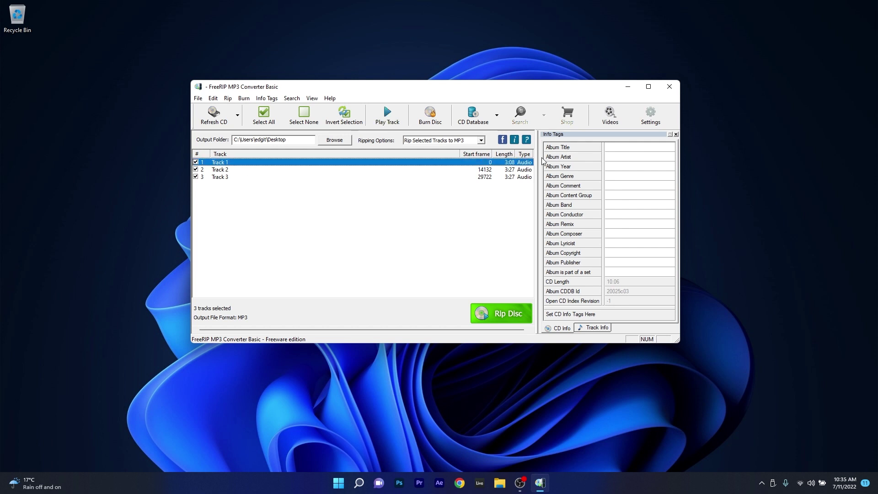
left_click(481, 140)
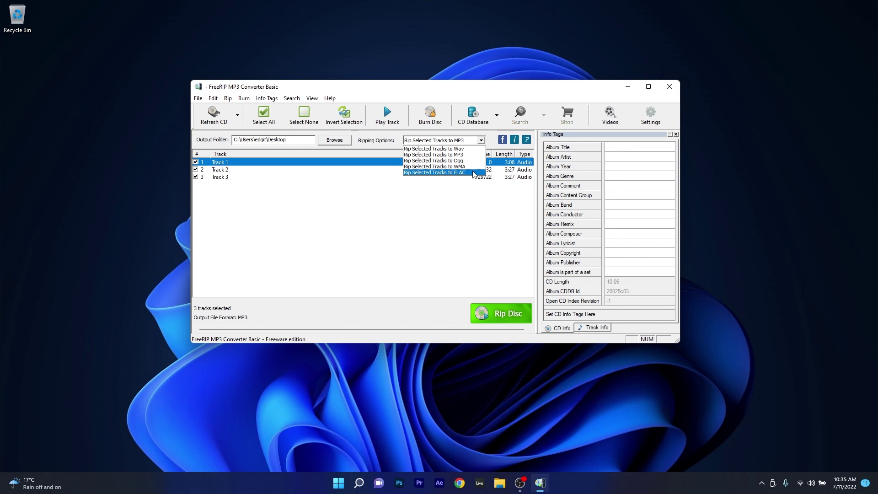
Tag the album as 'Song' by 'Artist', year 2323, and choose Music as output folder.
key("Escape")
left_click(621, 148)
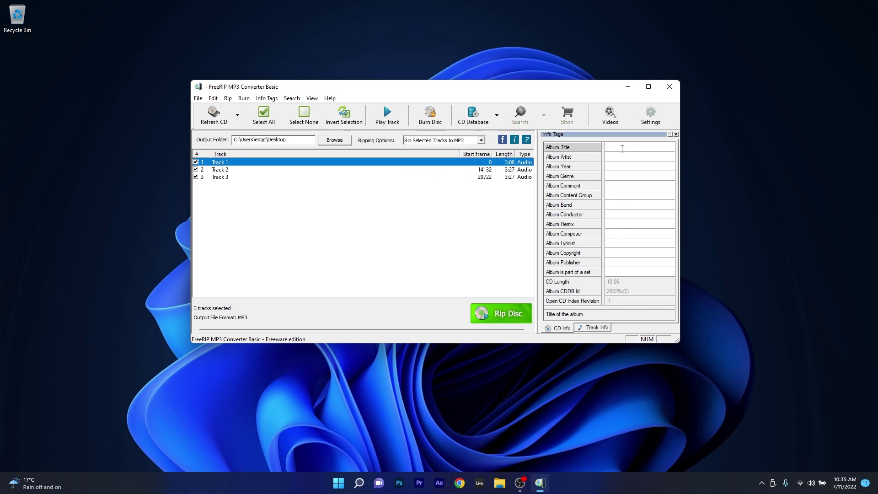
type("Song")
key("Return")
left_click(623, 156)
type("Artist")
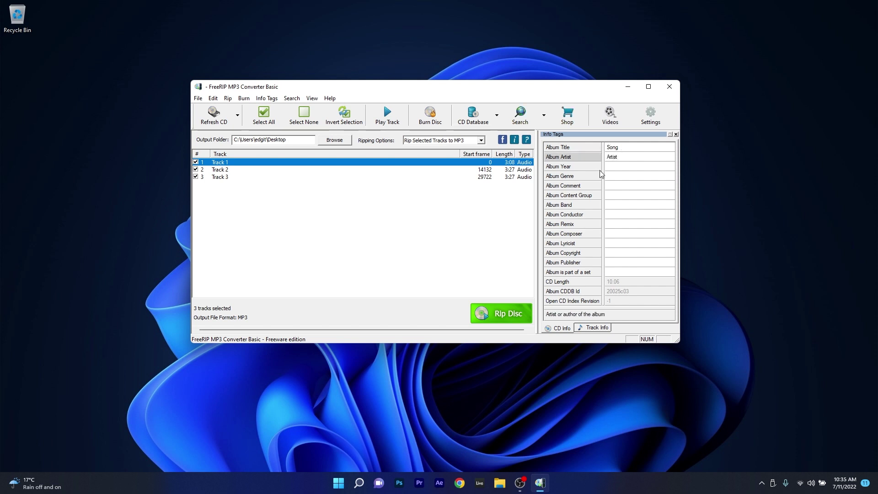
left_click(612, 166)
type("2323")
left_click(501, 314)
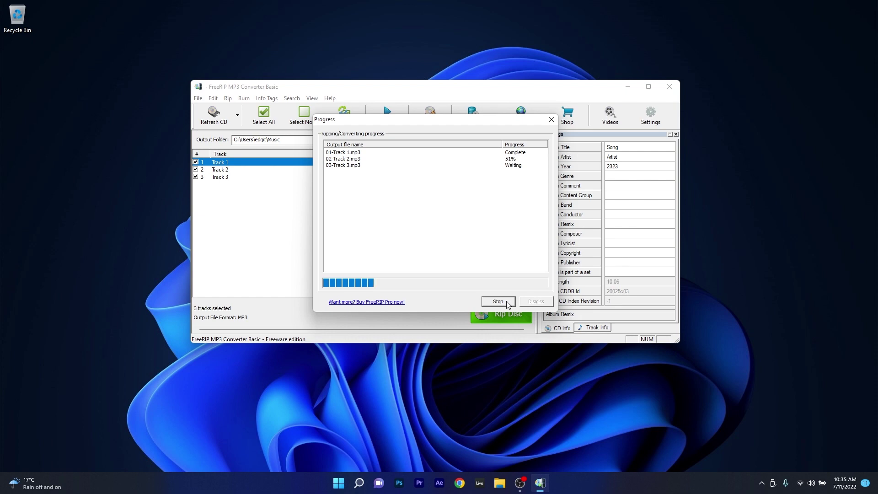
Stop the rip, then close the Music folder window and the ripping progress window.
left_click(498, 301)
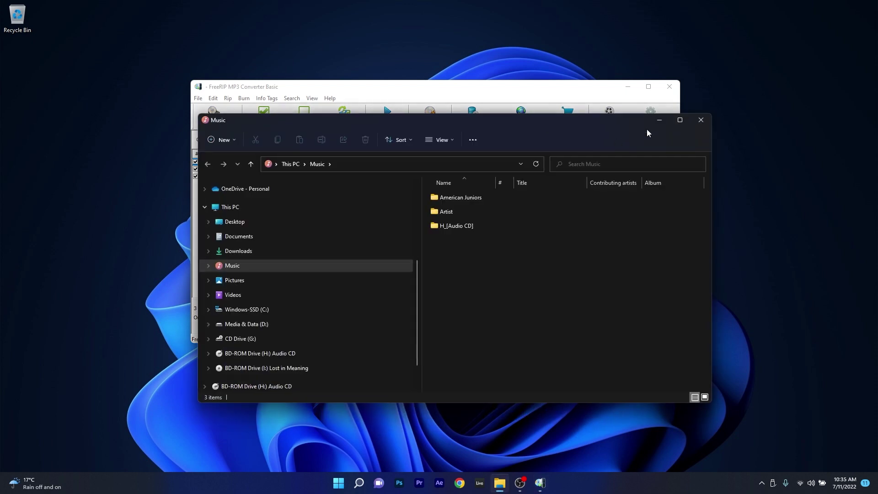
left_click(701, 120)
left_click(552, 120)
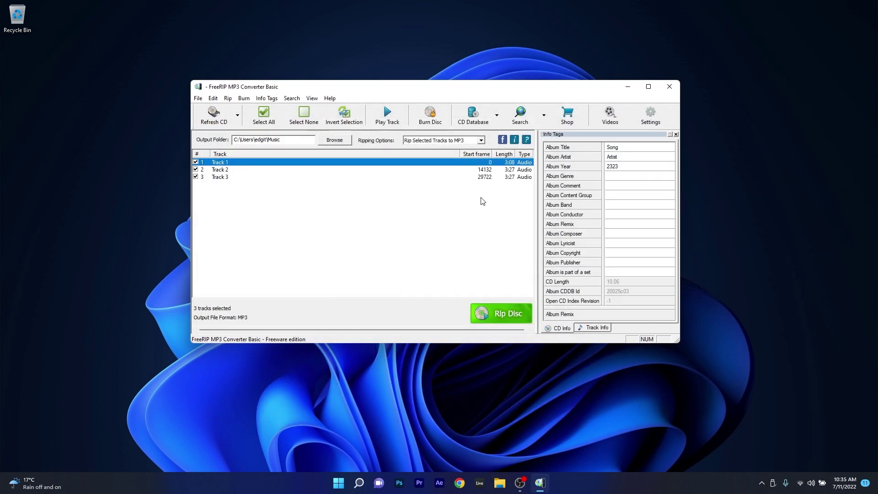